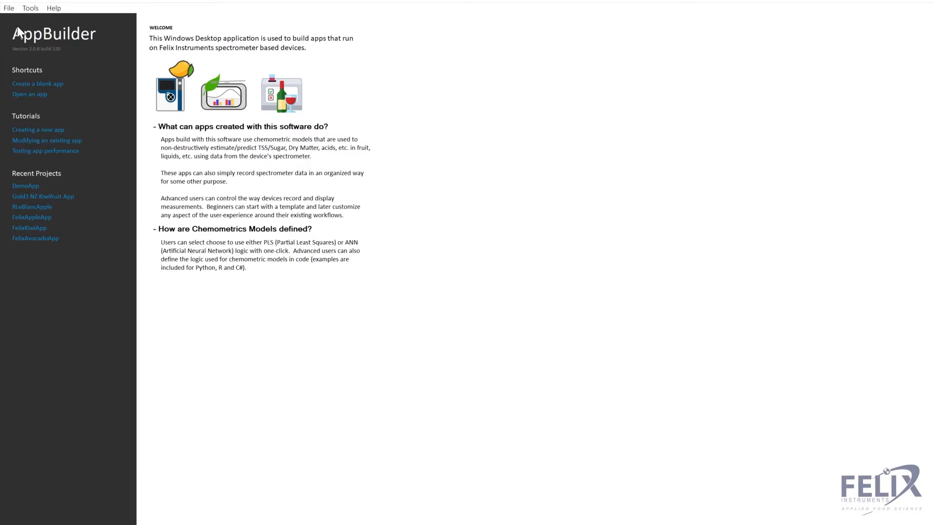
- Open the recent project DemoApp and show its chemometrics models
left_click(11, 9)
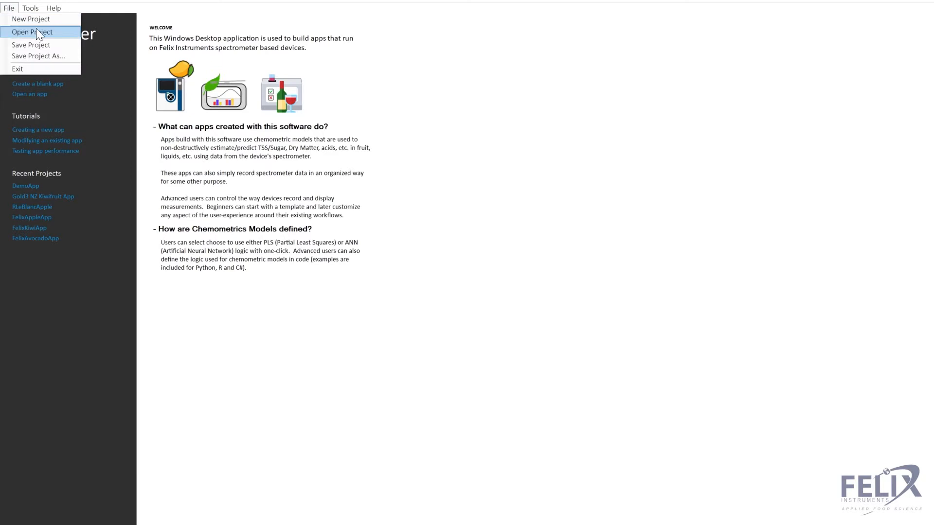
left_click(98, 162)
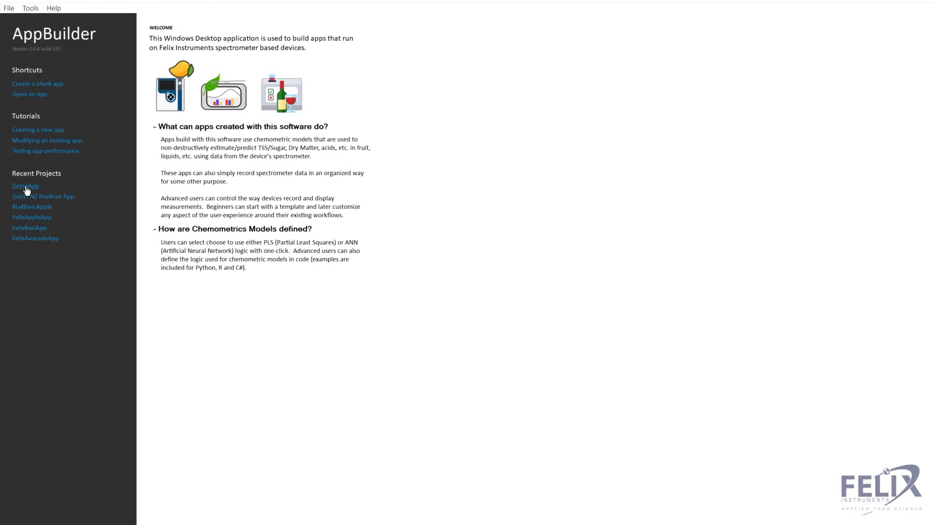
left_click(26, 187)
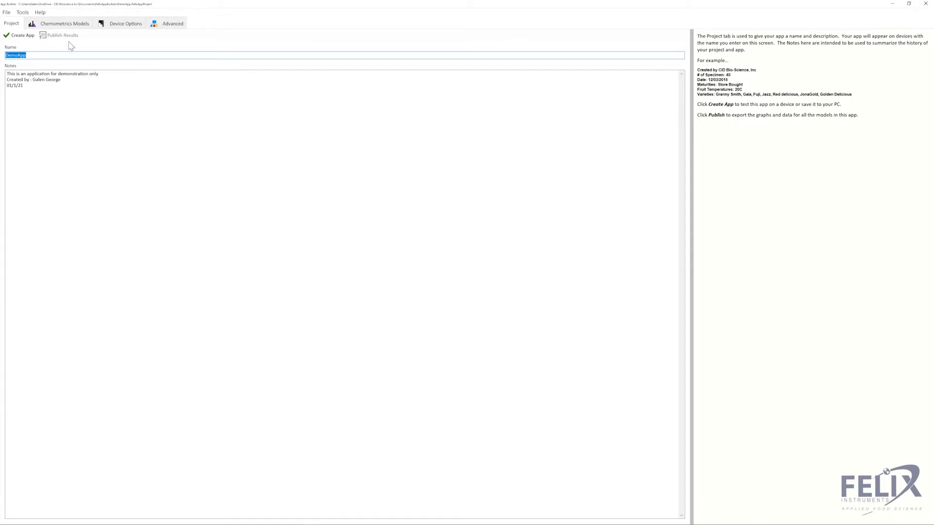
left_click(62, 25)
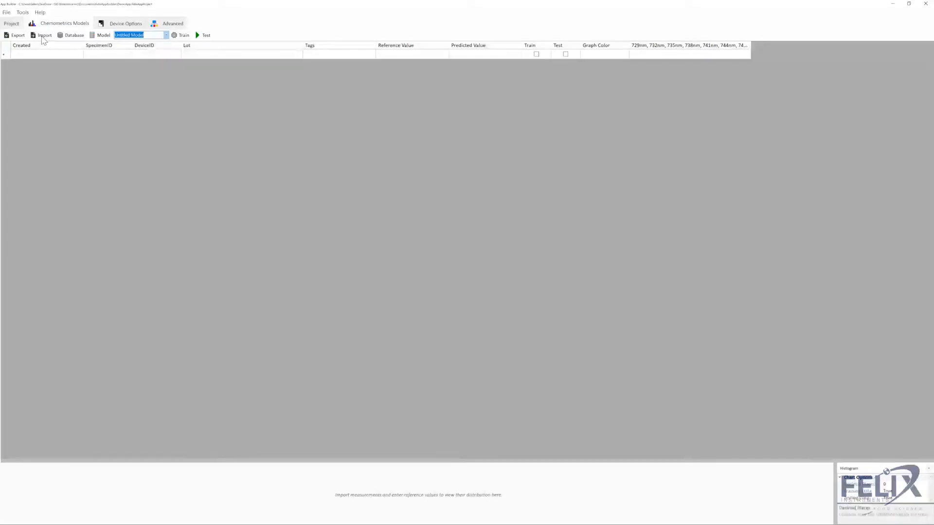
- Import the measurements from the Archive folder inside Demo App, accepting the default specimen number, data type and graph color options
left_click(43, 39)
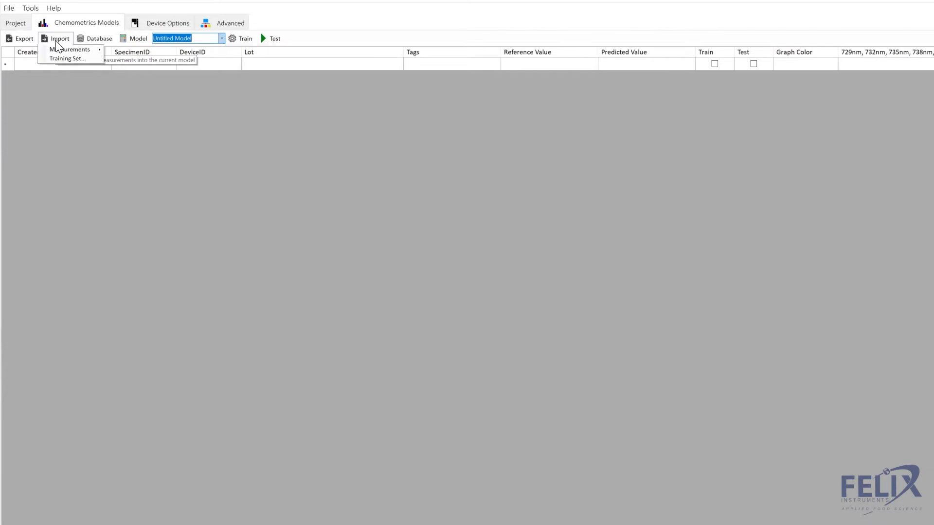
mouse_move(95, 49)
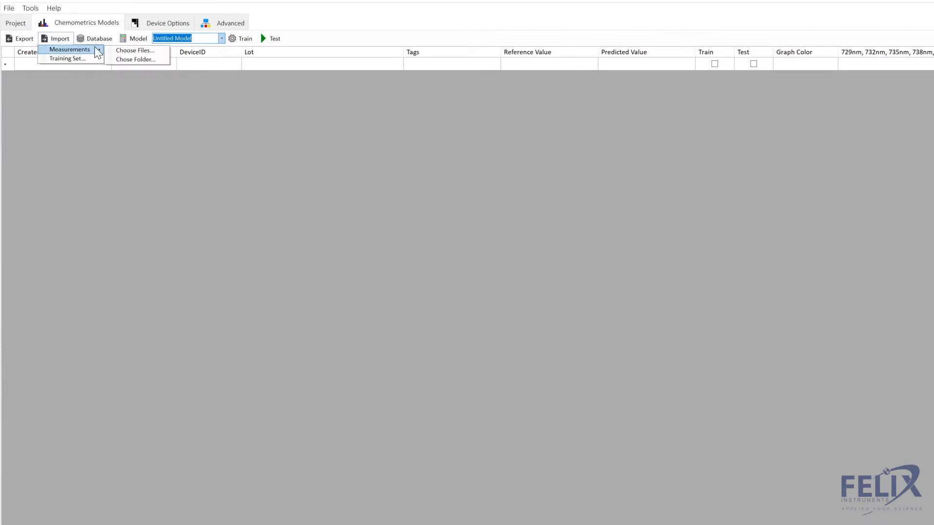
left_click(130, 60)
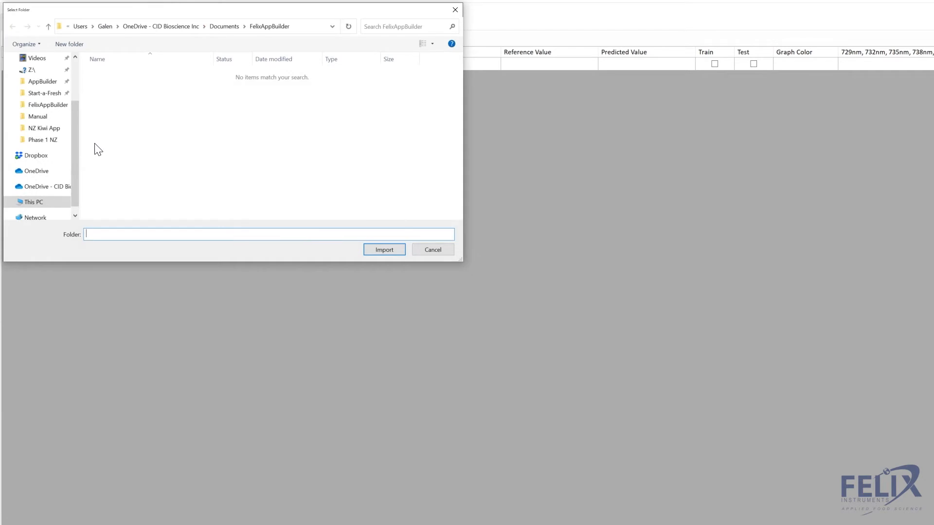
scroll(68, 127, "up", 1)
scroll(69, 127, "up", 2)
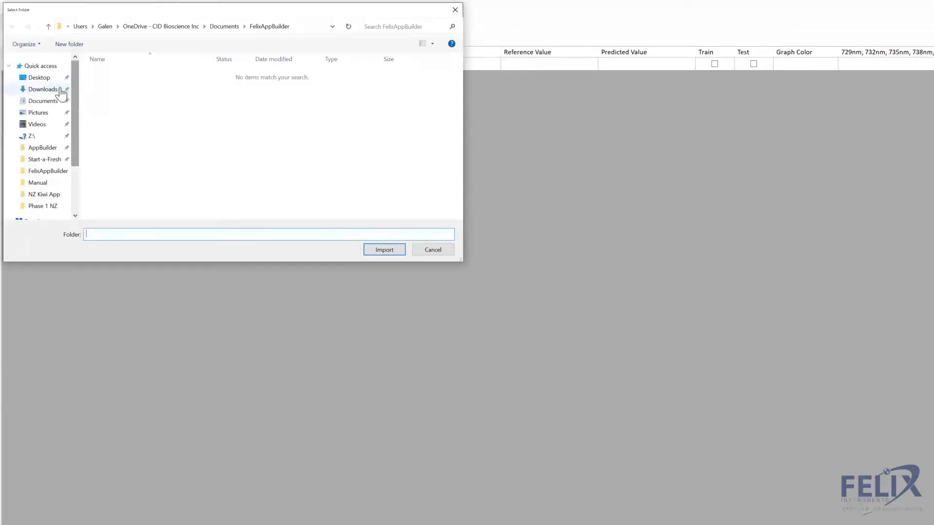
left_click(41, 79)
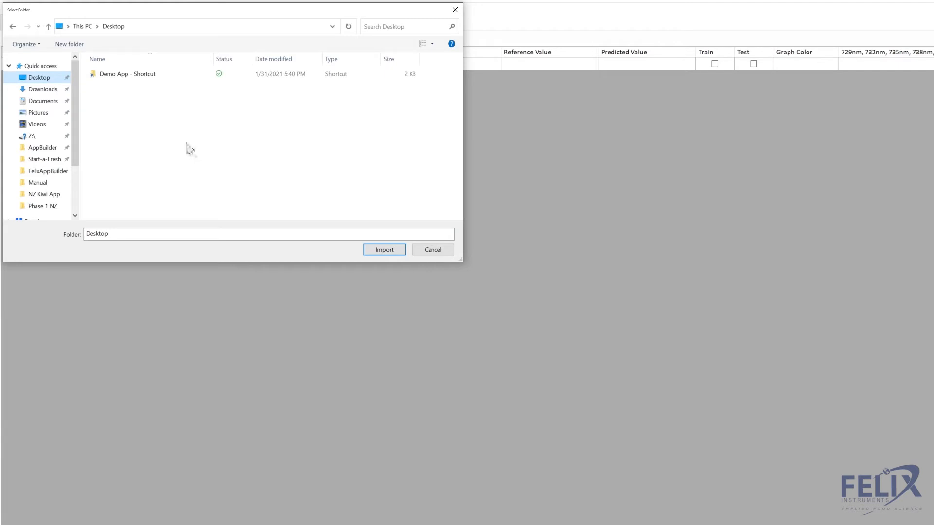
double_click(138, 76)
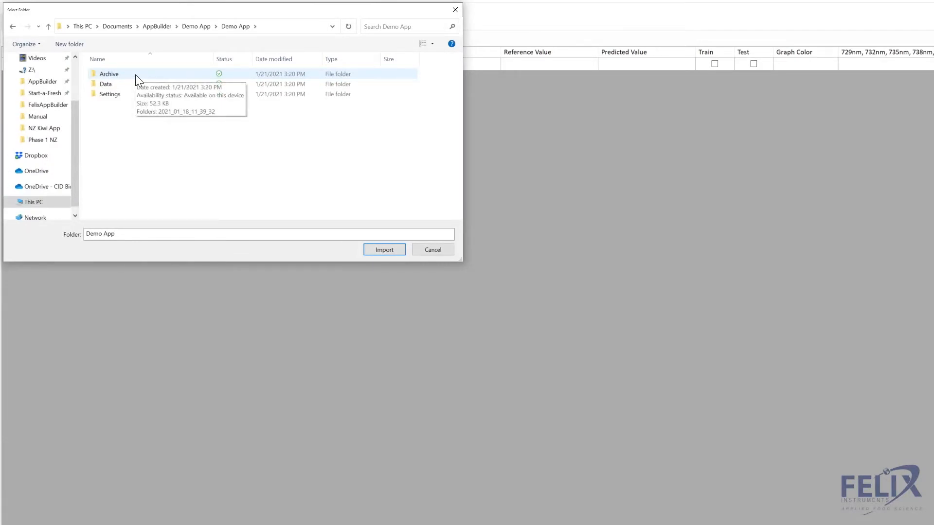
left_click(136, 75)
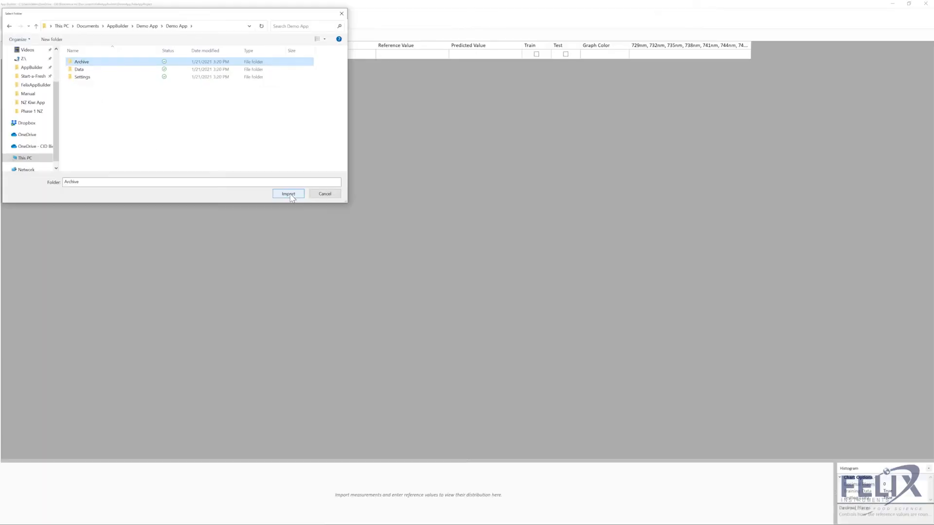
left_click(386, 250)
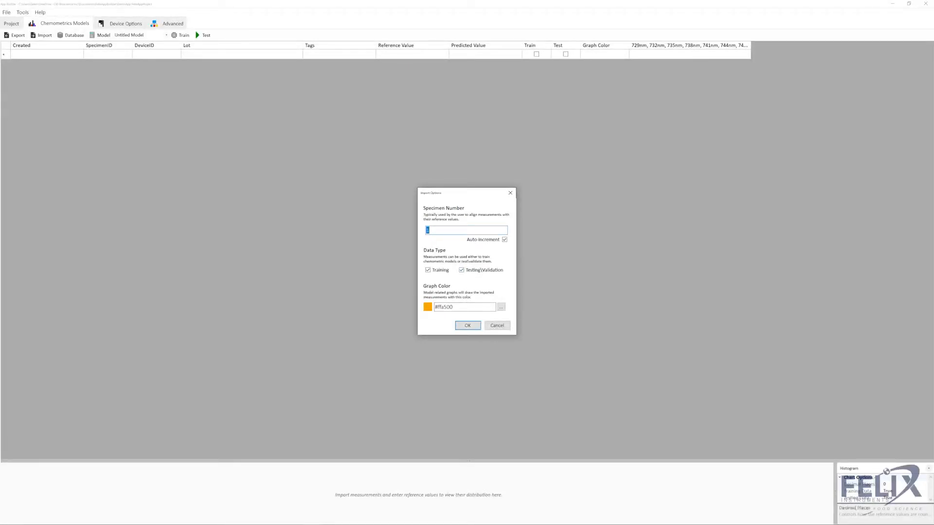
left_click(469, 326)
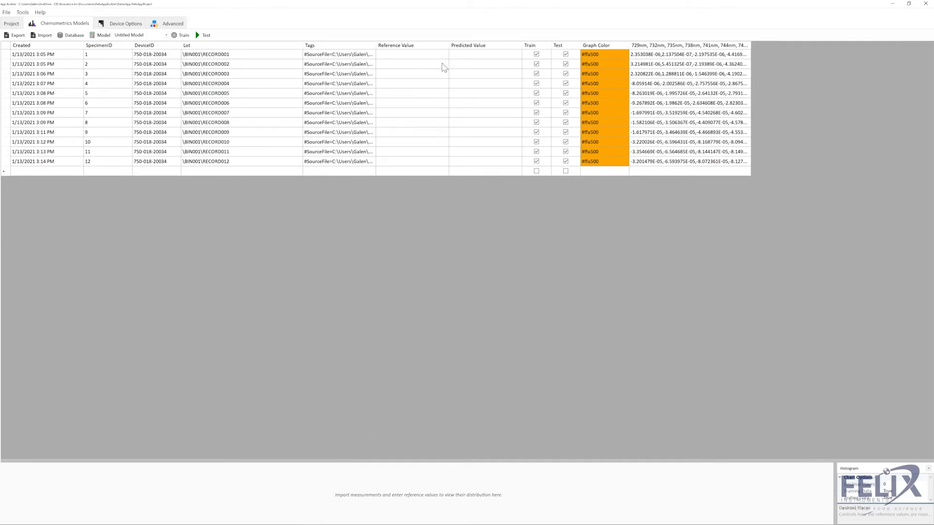
- Enter a reference value of 0 for specimens 1, 2 and 3
left_click(404, 60)
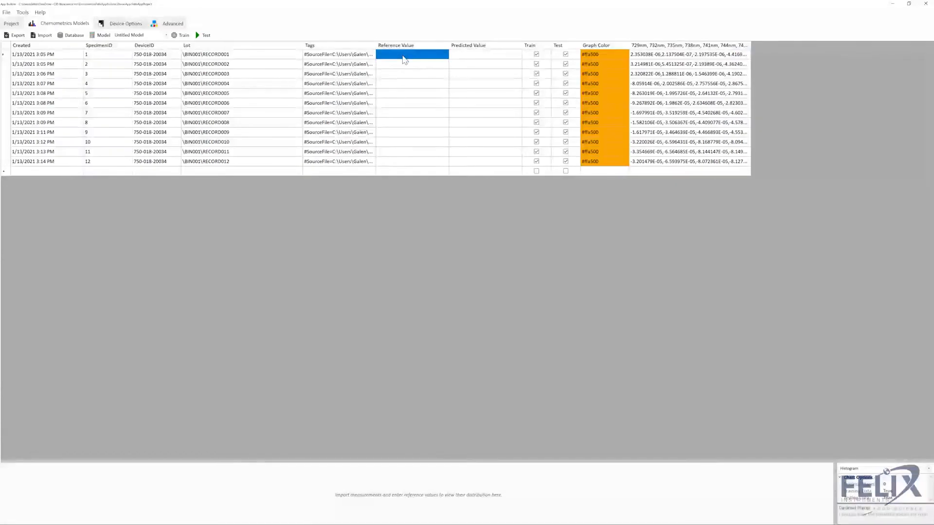
type("0")
key("Return")
type("0")
key("Return")
type("0")
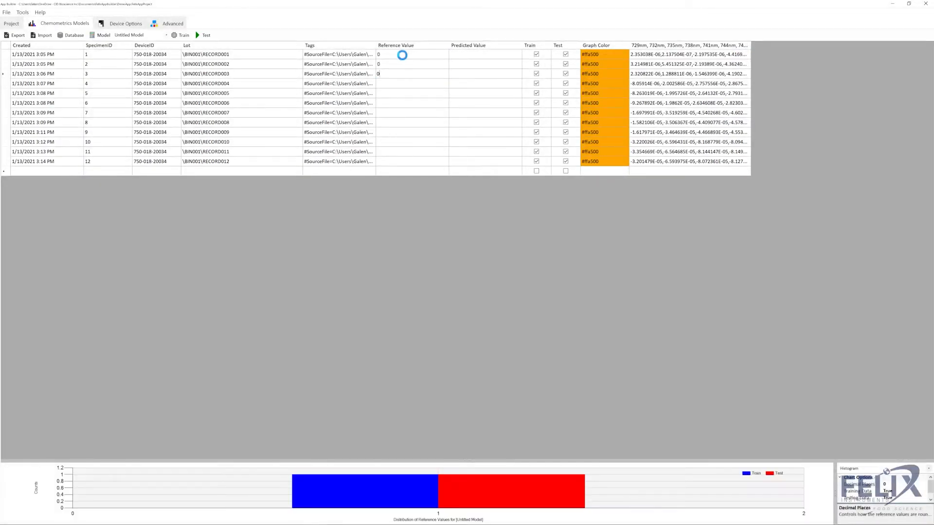
key("Return")
- Enter a reference value of 78 for specimens 4, 5 and 6
type("78")
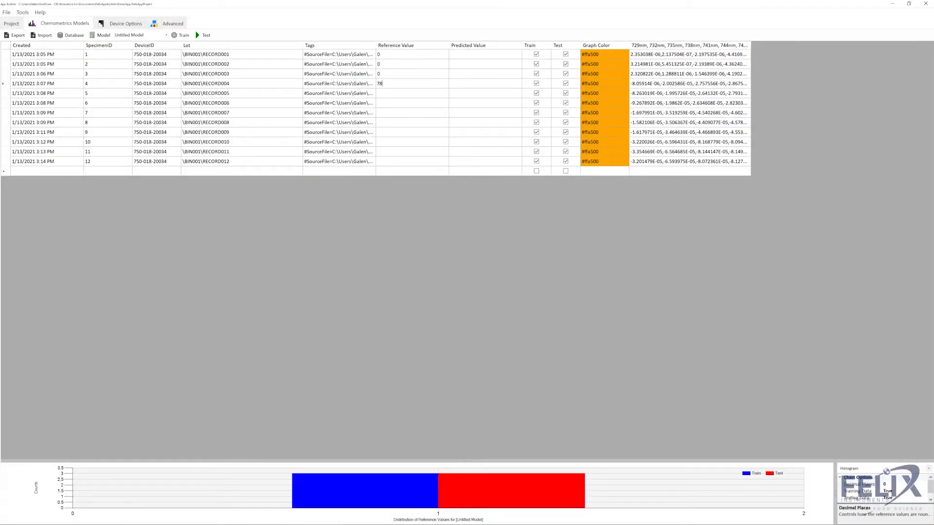
key("Return")
type("78")
key("Return")
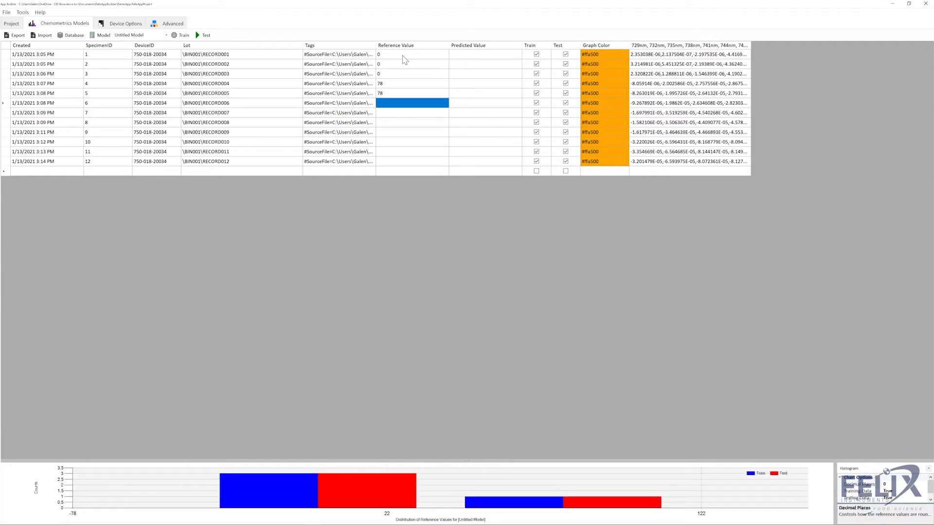
type("78")
key("Return")
- Enter a reference value of 132 for specimens 7, 8 and 9
type("1")
key("Return")
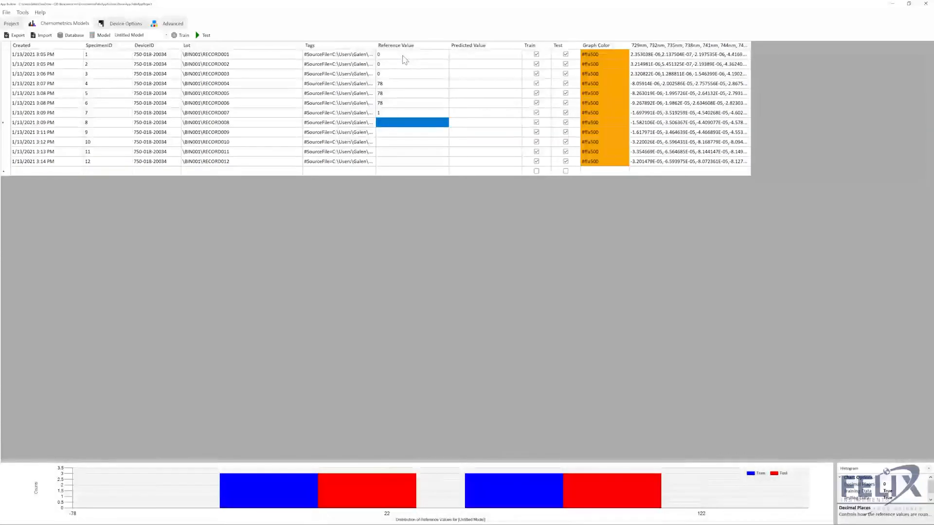
left_click(399, 114)
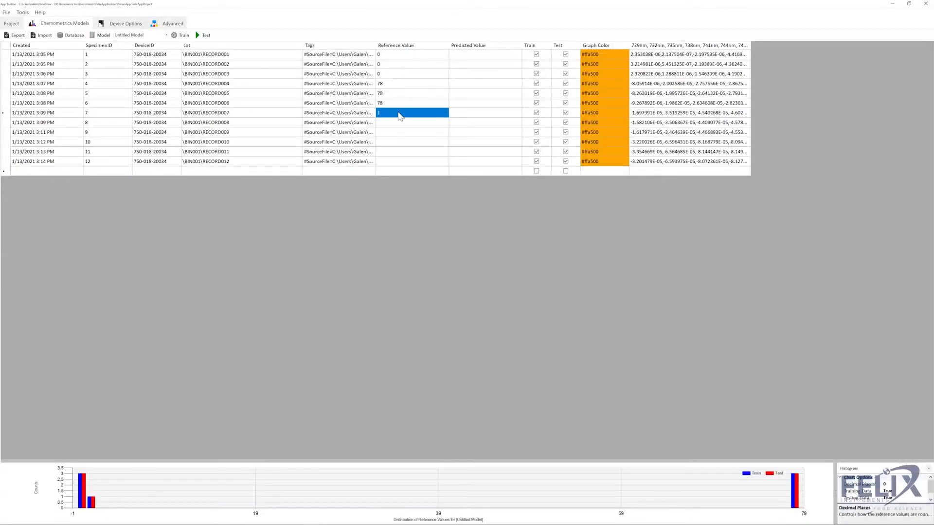
type("132")
key("Return")
type("132")
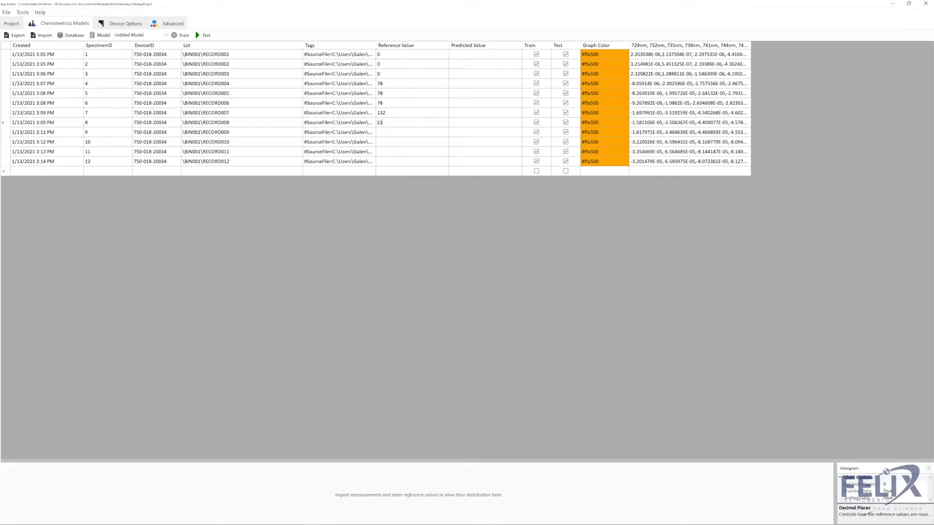
key("Return")
type("132")
key("Return")
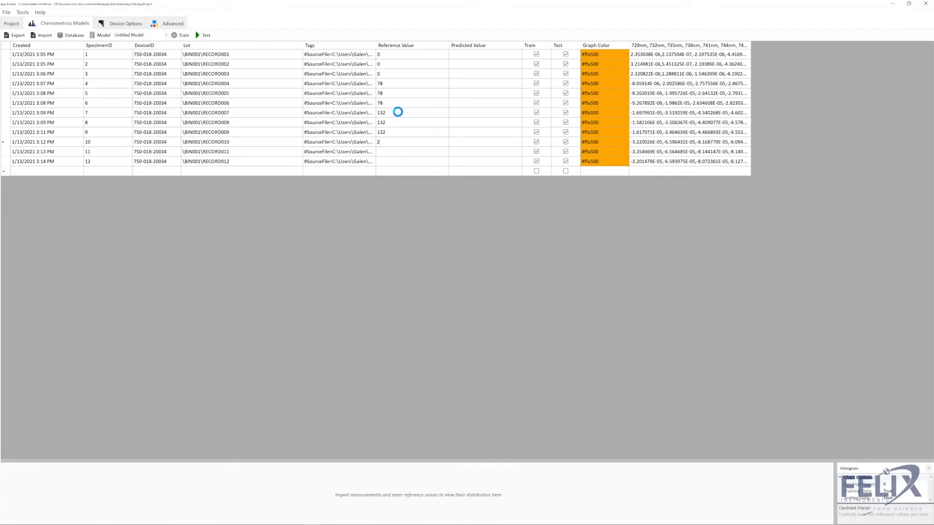
- Enter a reference value of 255 for specimens 10, 11 and 12
type("255")
key("Return")
type("255")
key("Return")
type("255")
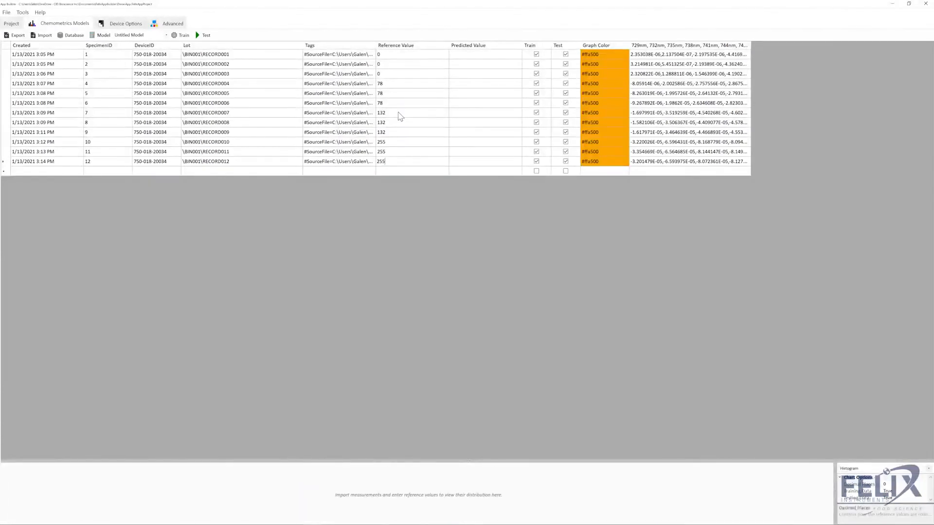
key("Return")
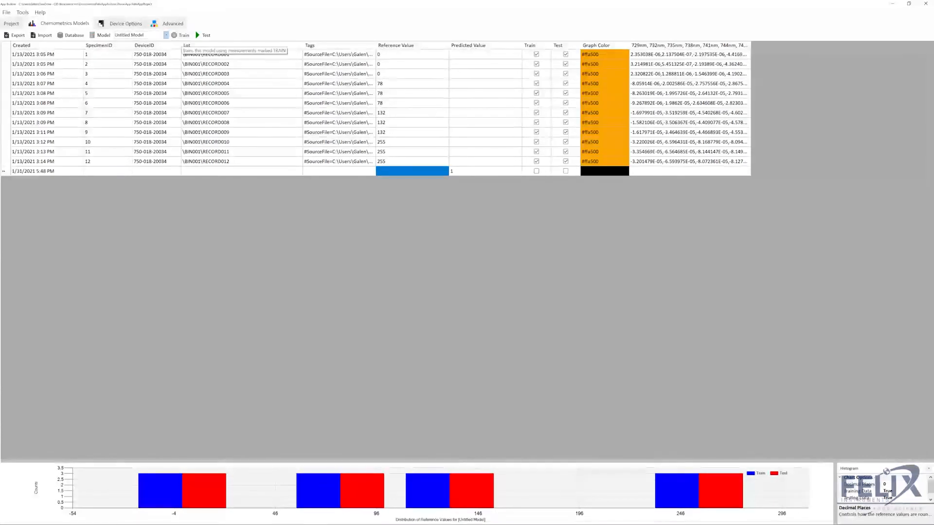
- Review the untitled model's type and its wavelength options, including spectra bin size and included wavelength bins
left_click(166, 36)
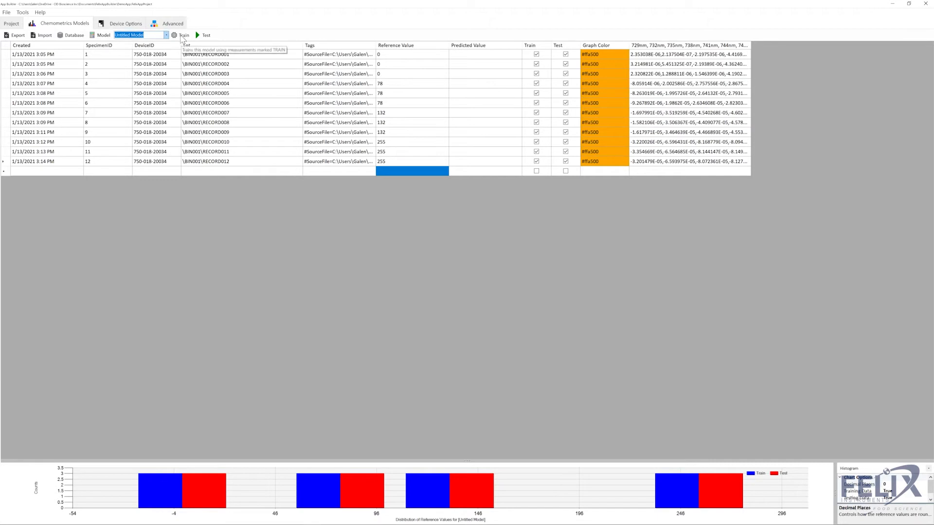
left_click(104, 36)
mouse_move(141, 45)
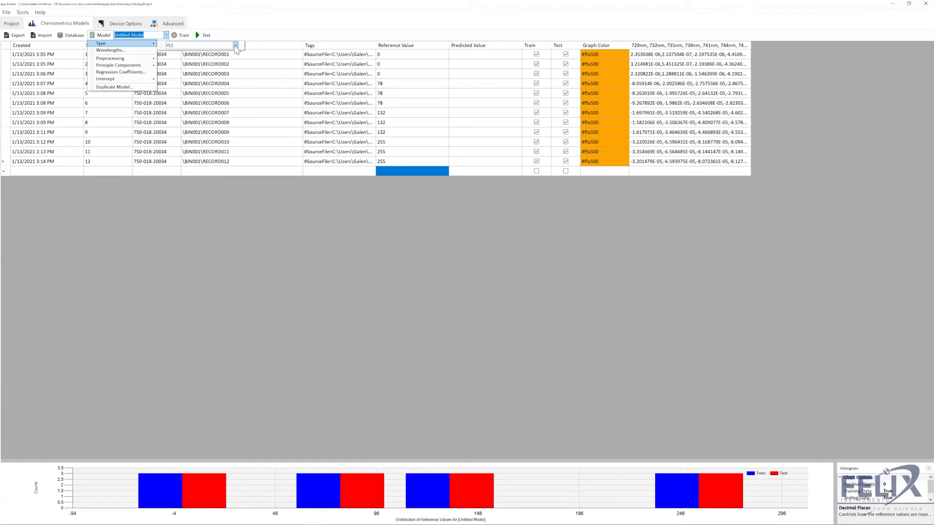
left_click(141, 51)
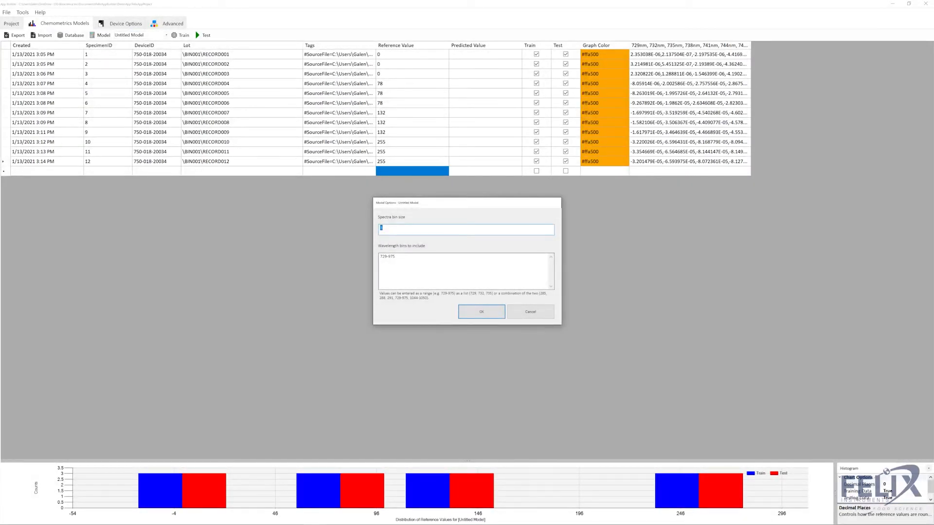
left_click(530, 311)
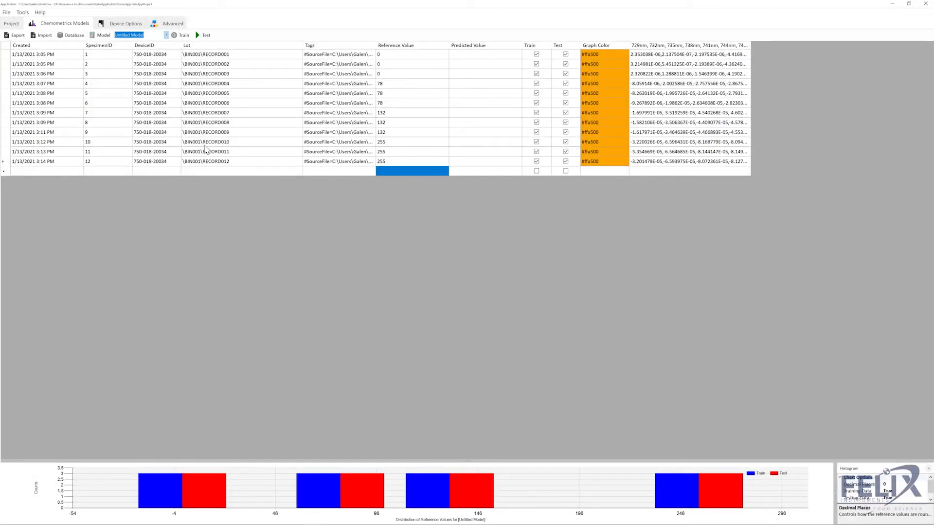
- Look over the remaining model options and train the untitled model on the measurements marked for training
left_click(102, 35)
mouse_move(119, 61)
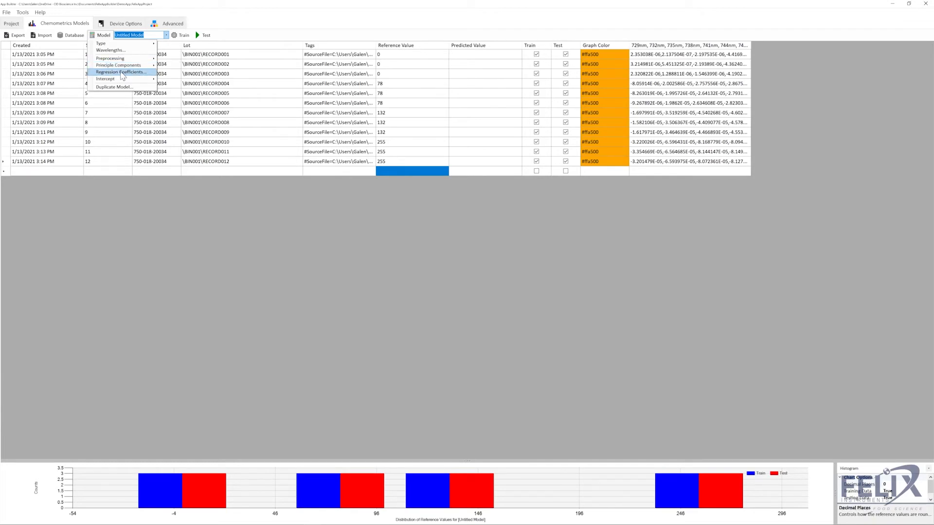
left_click(184, 37)
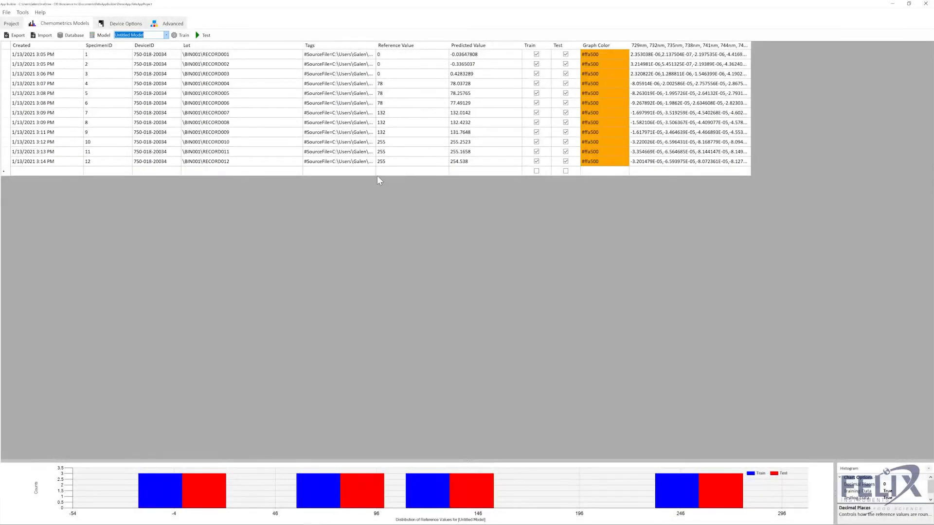
- Enlarge the chart area below the measurement table and view the Spectra and Model Performance graphs
left_click_drag(459, 461, 451, 222)
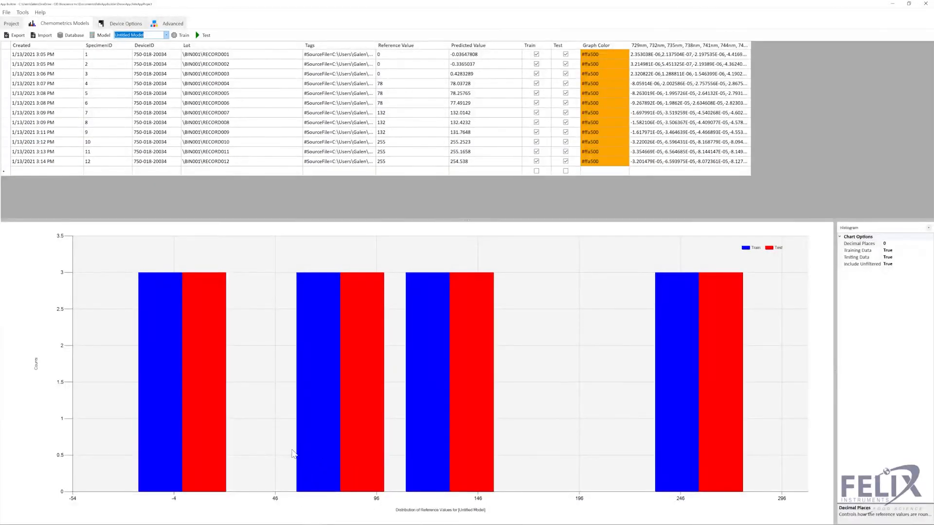
left_click(929, 229)
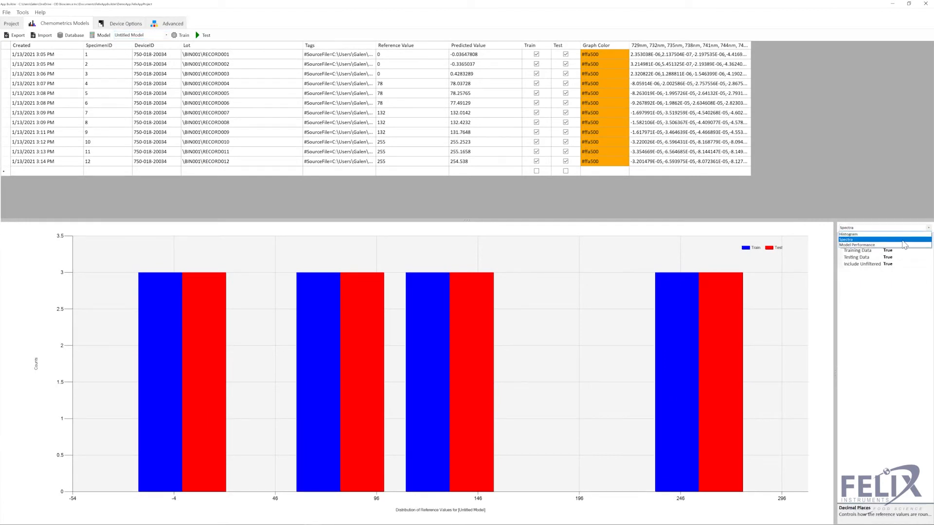
left_click(904, 240)
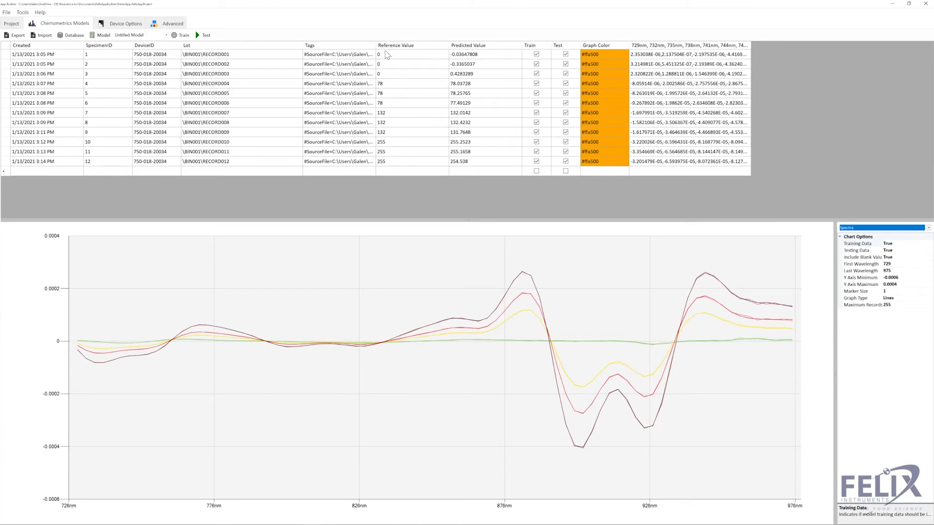
left_click(929, 229)
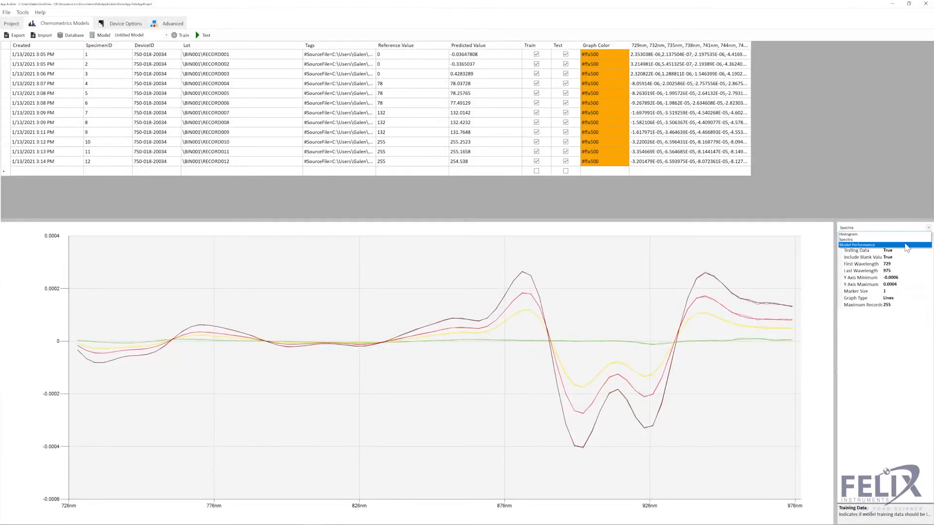
left_click(906, 246)
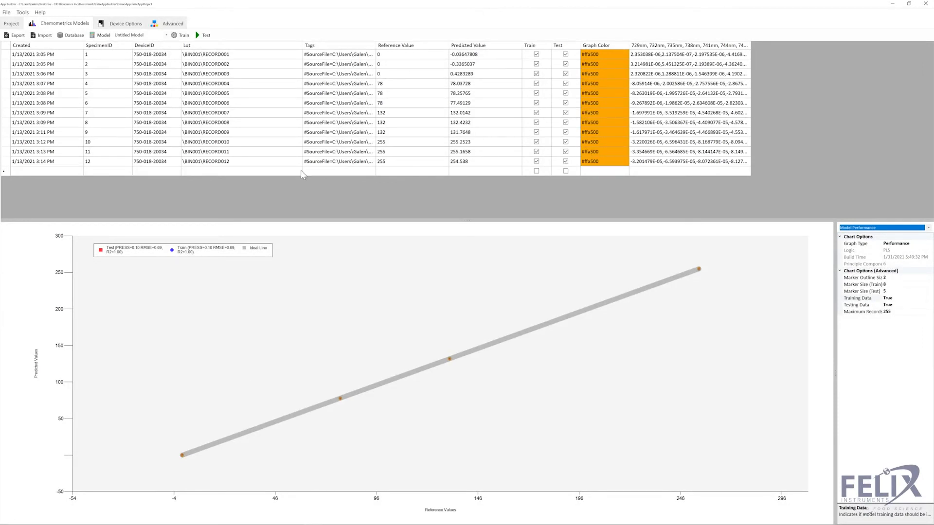
- Save the project and add a new, empty chemometric model named Blank
left_click(6, 13)
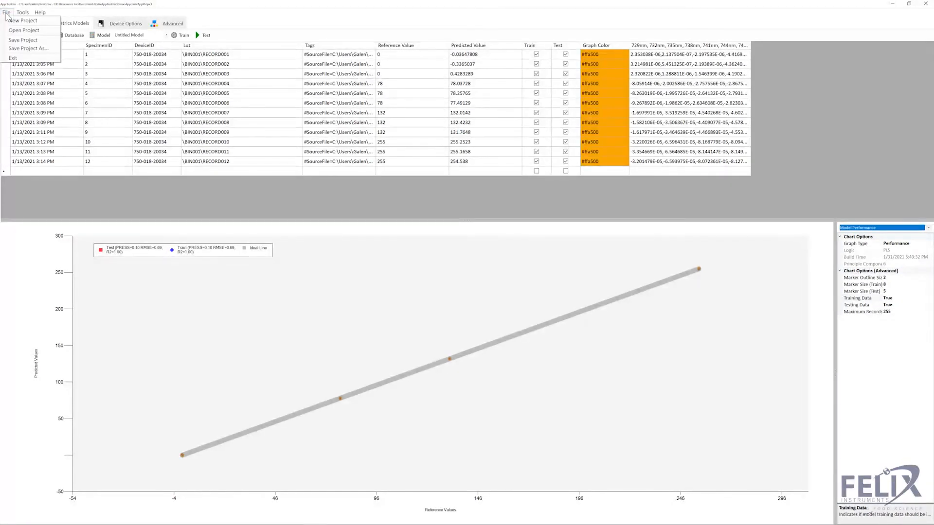
left_click(22, 41)
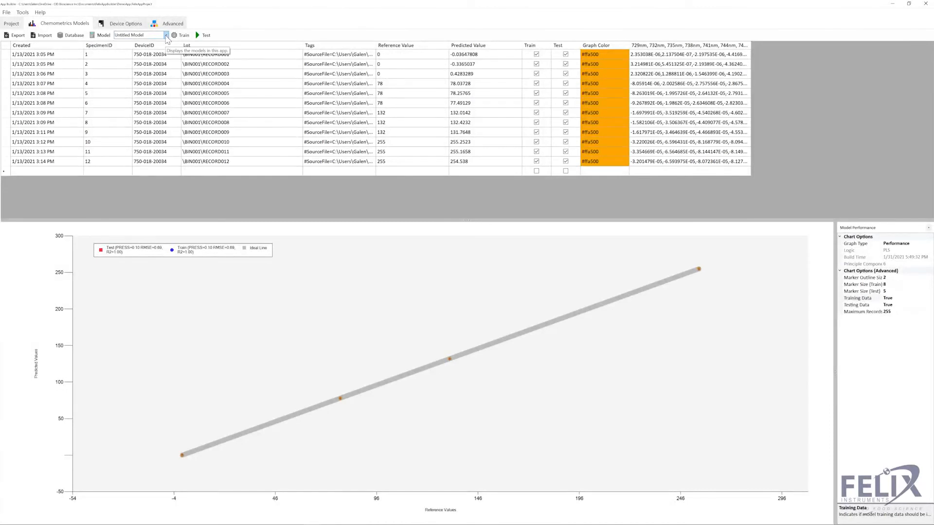
left_click(166, 37)
left_click(166, 36)
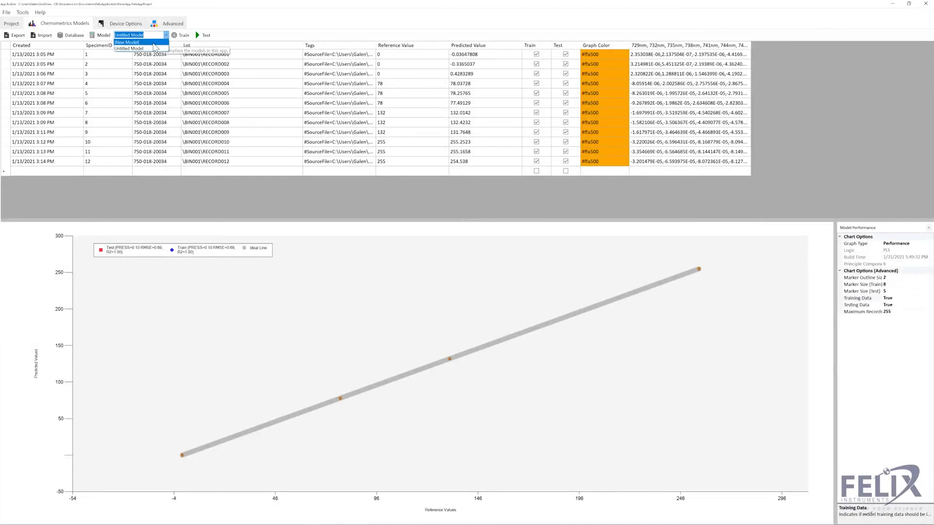
left_click(153, 44)
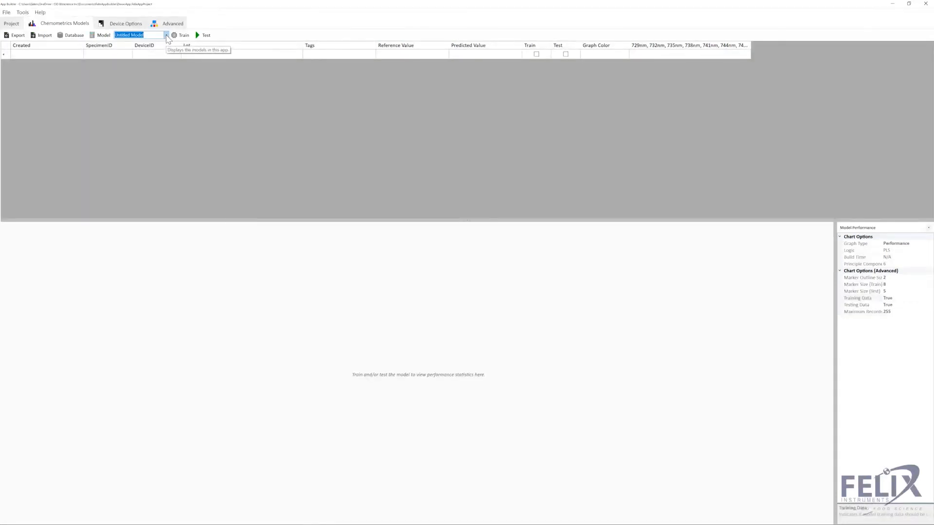
type("Blank")
key("Return")
- Switch back to the untitled model, rename it Density and duplicate it
left_click(166, 35)
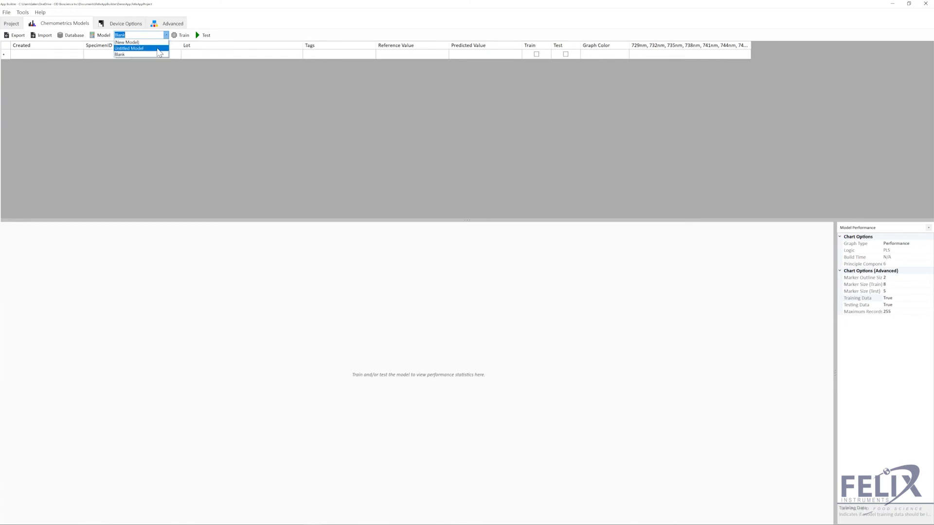
left_click(157, 48)
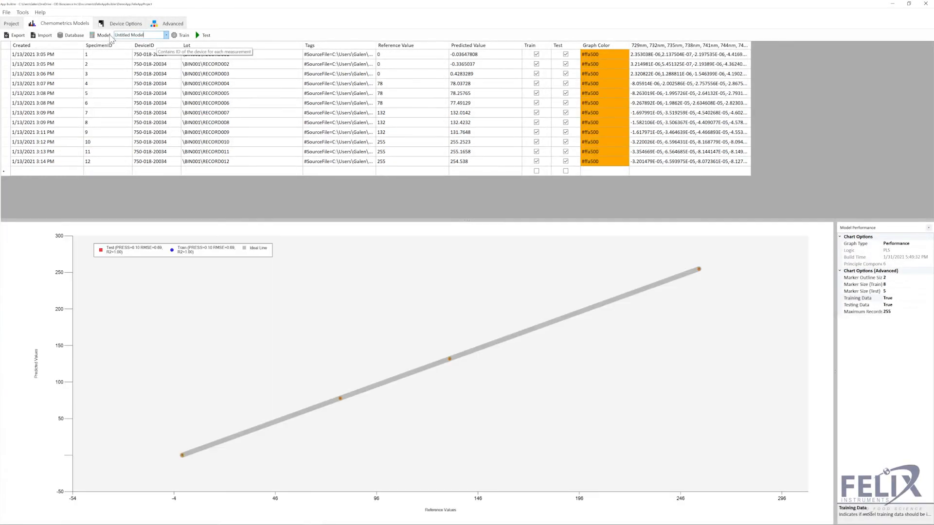
key("ctrl+a")
type("Dens")
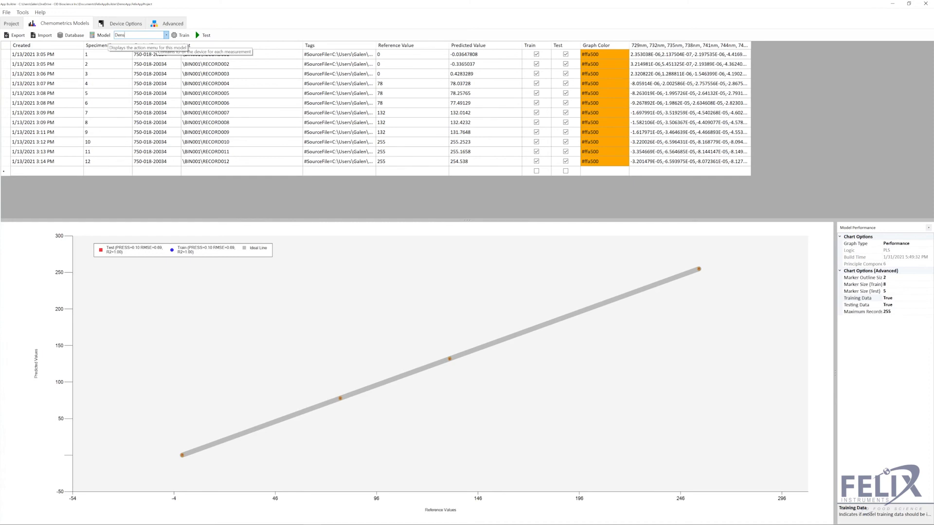
type("ity")
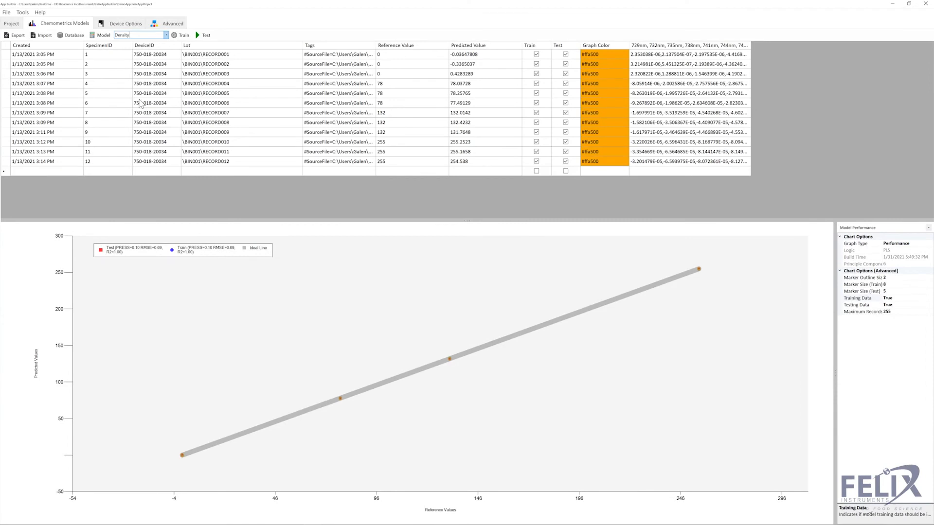
left_click(102, 36)
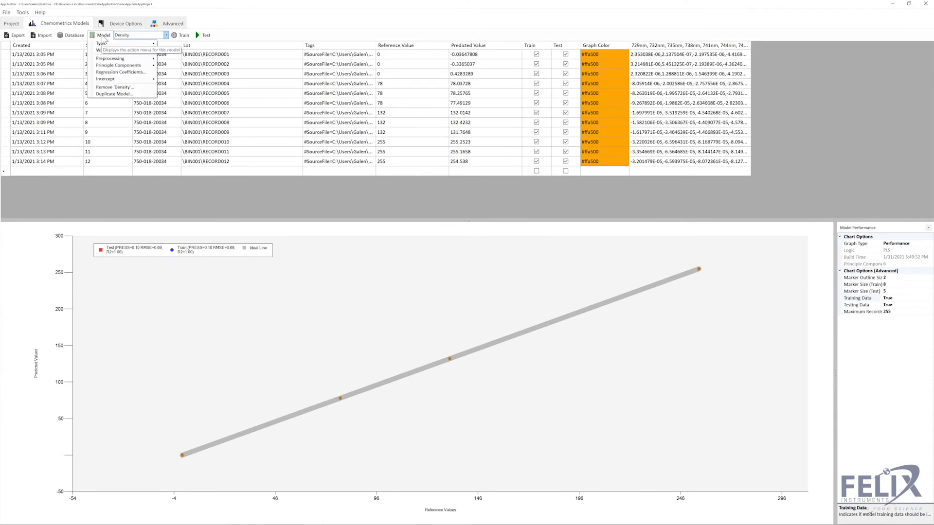
left_click(120, 94)
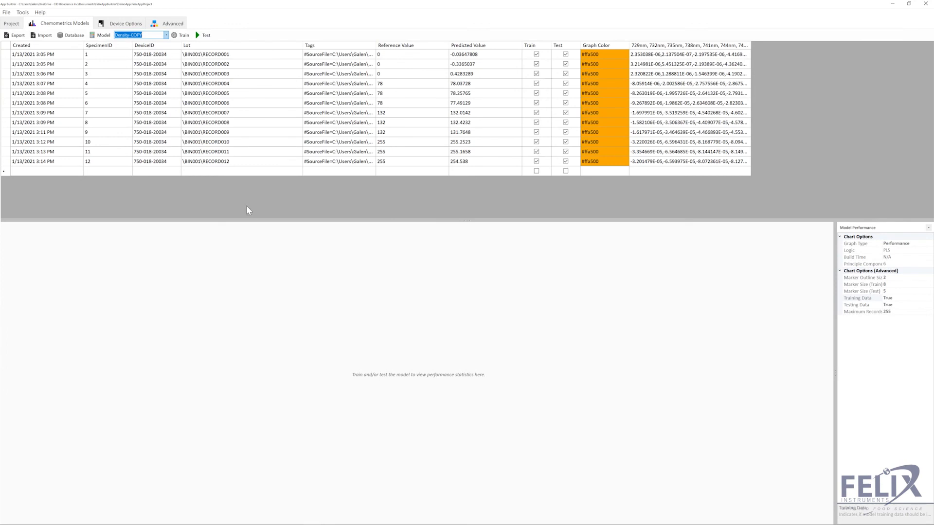
- Create the device app from the project, saving it manually as the file DemoApp in the FelixAppBuilder folder and replacing the existing file
left_click(17, 27)
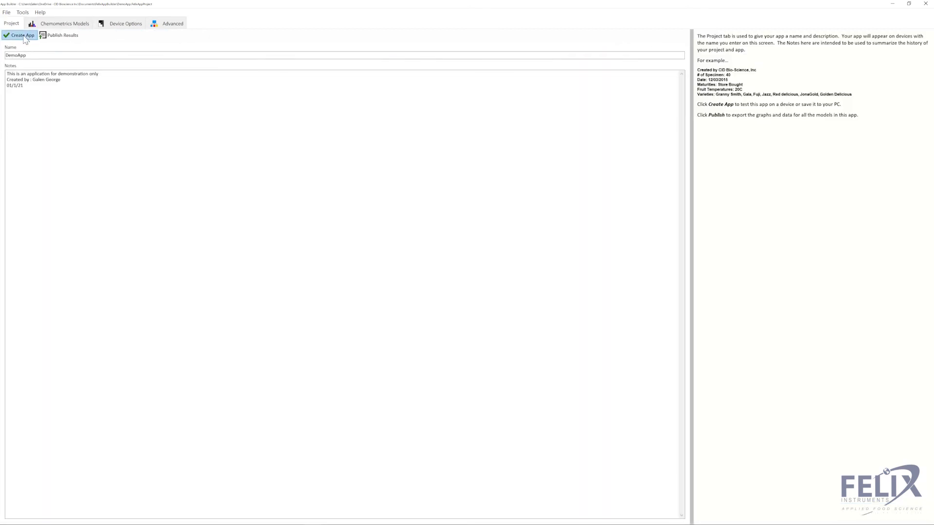
left_click(23, 36)
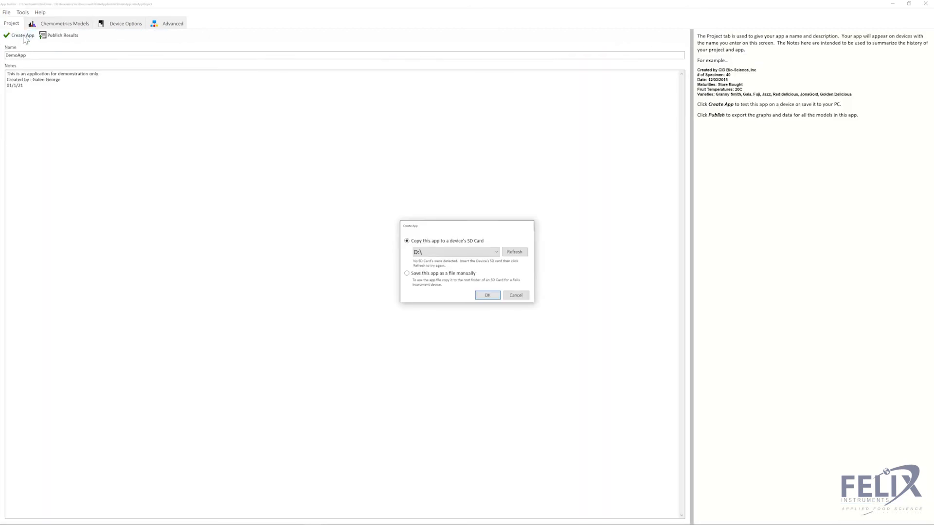
left_click(411, 274)
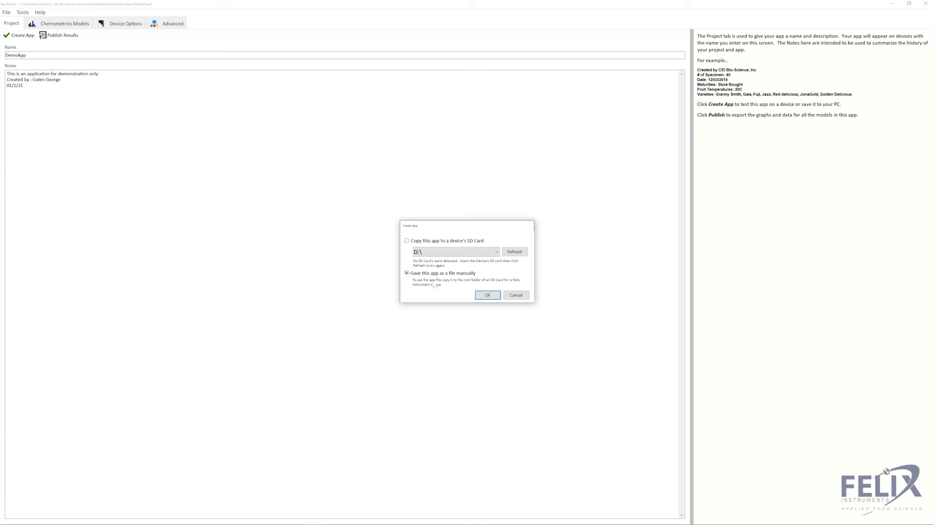
left_click(488, 296)
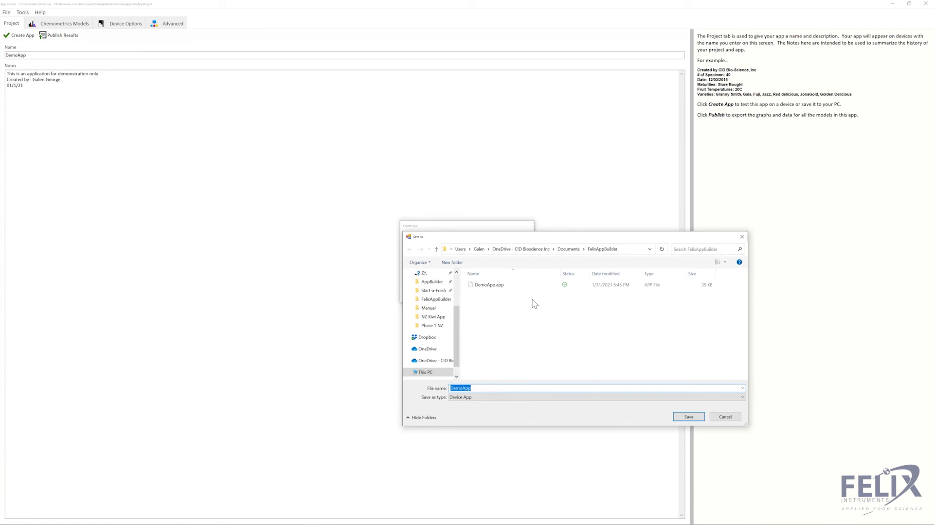
left_click(688, 419)
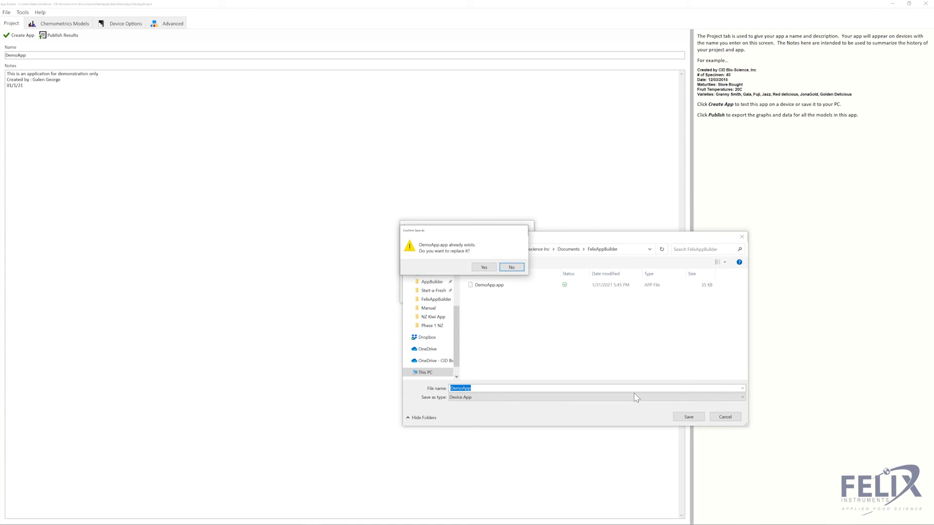
left_click(487, 268)
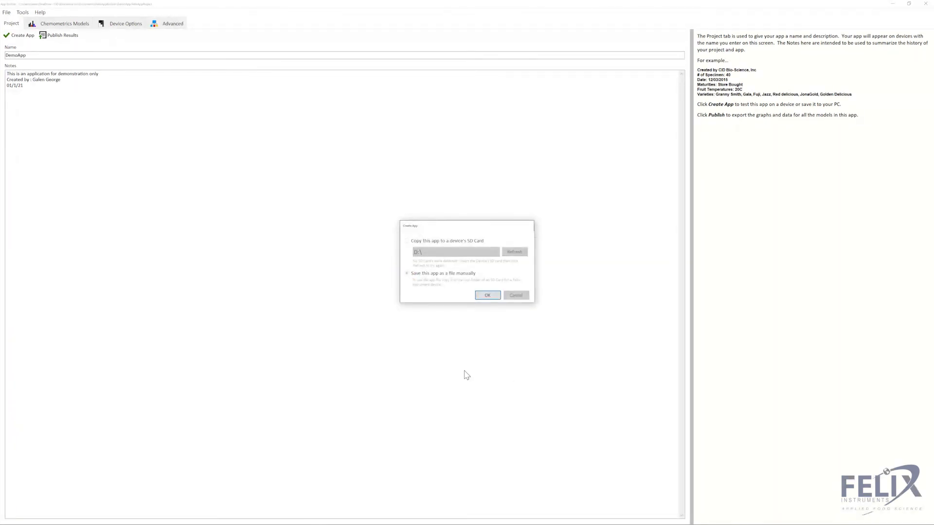